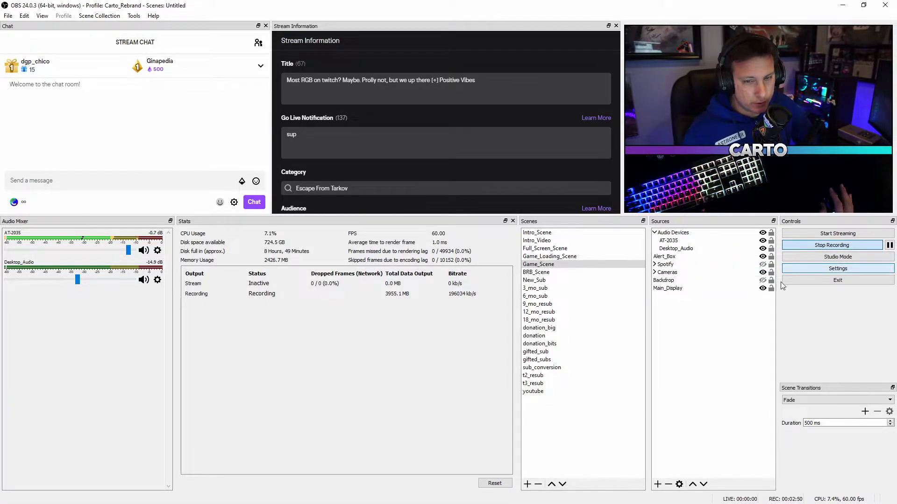
Step: Open OBS Settings, move the dialog up and left, and go to the Output page
click(822, 269)
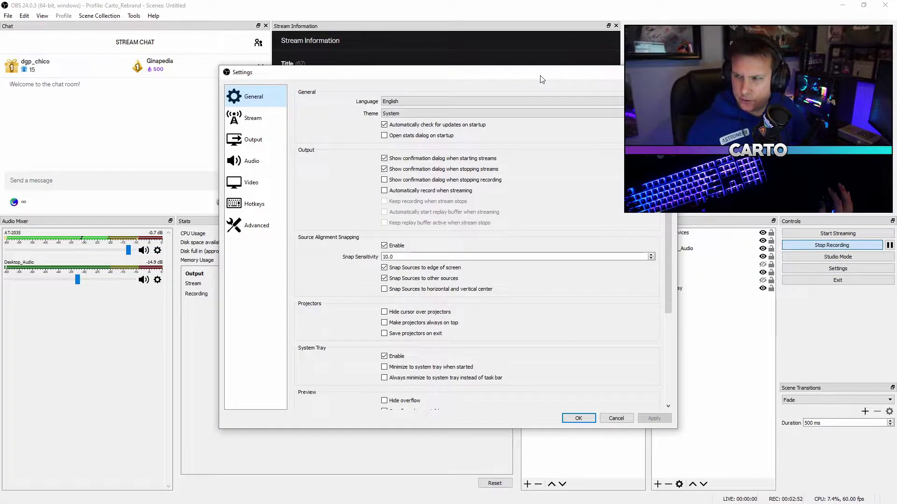
drag(558, 78, 460, 65)
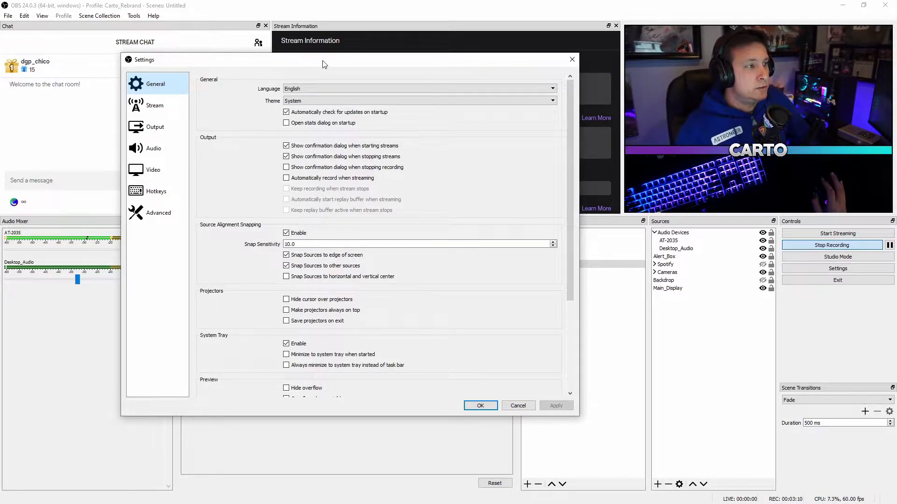
click(160, 126)
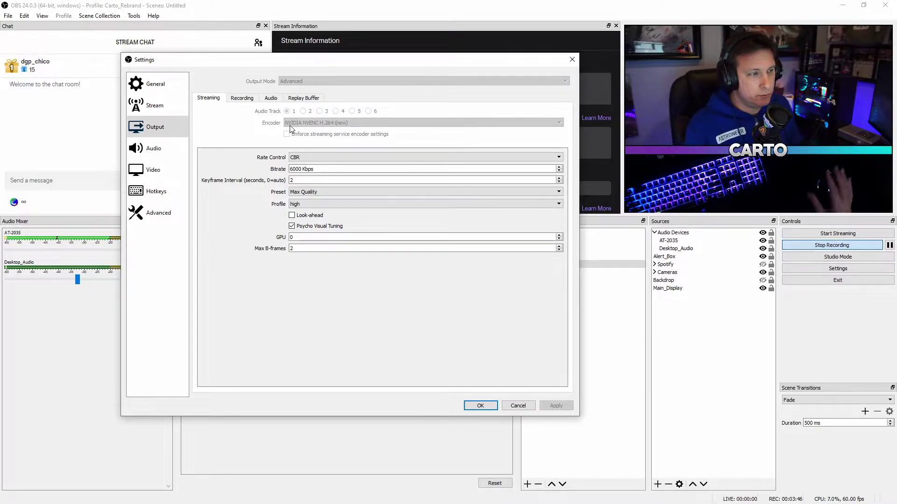
Step: Keep CBR rate control at 6000 Kbps for NVENC streaming and bring up the Preset list
click(332, 157)
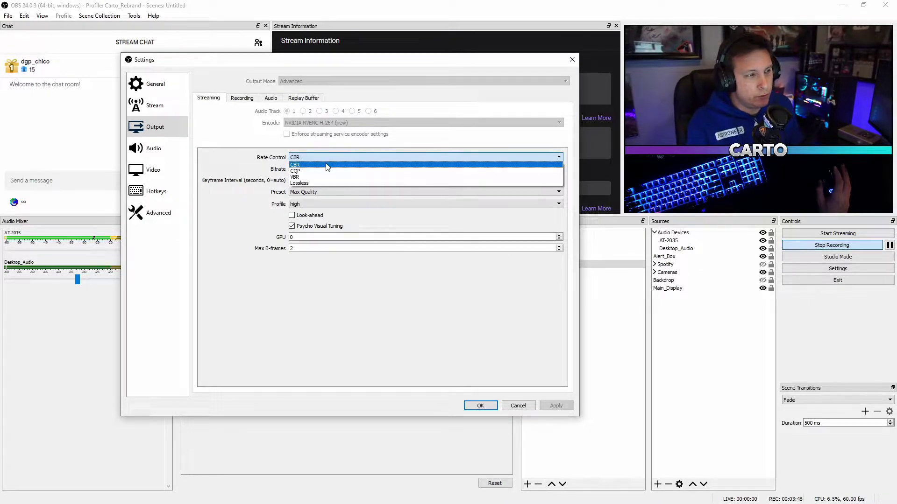
click(321, 156)
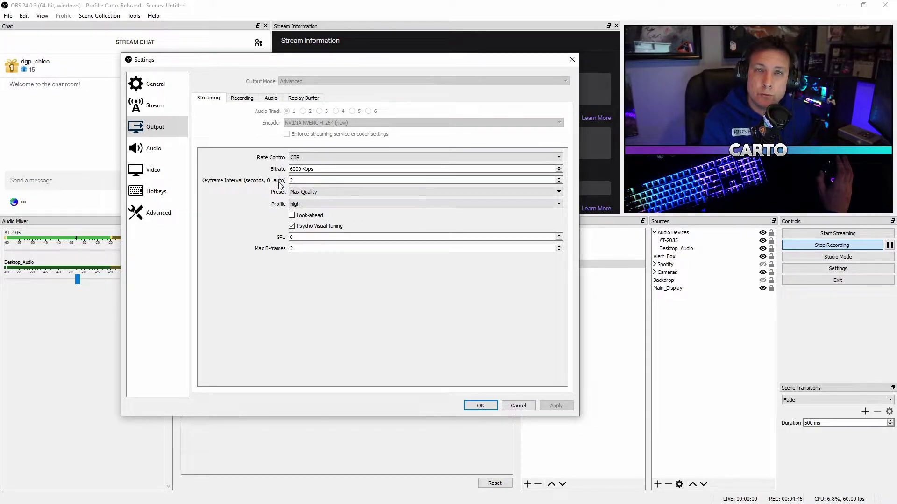
click(338, 190)
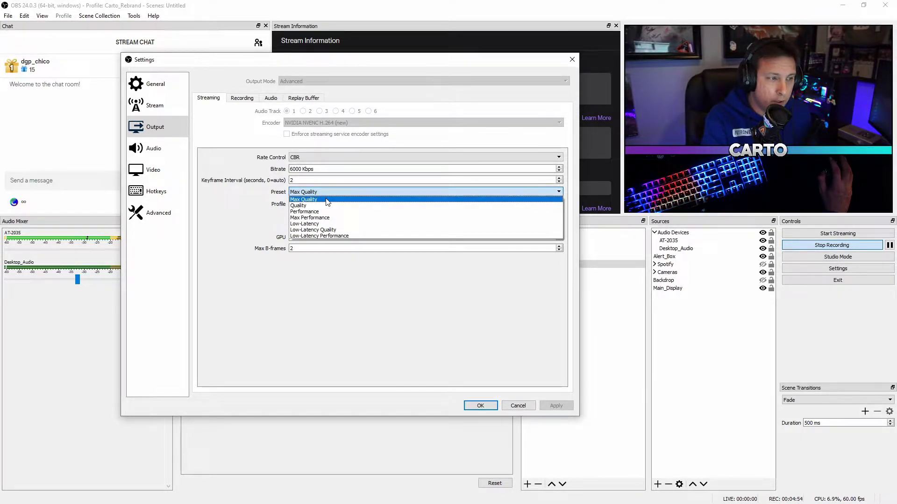
Step: Keep the Max Quality preset and high profile, then view the 44.1kHz stereo Audio page
click(327, 199)
click(316, 204)
click(315, 204)
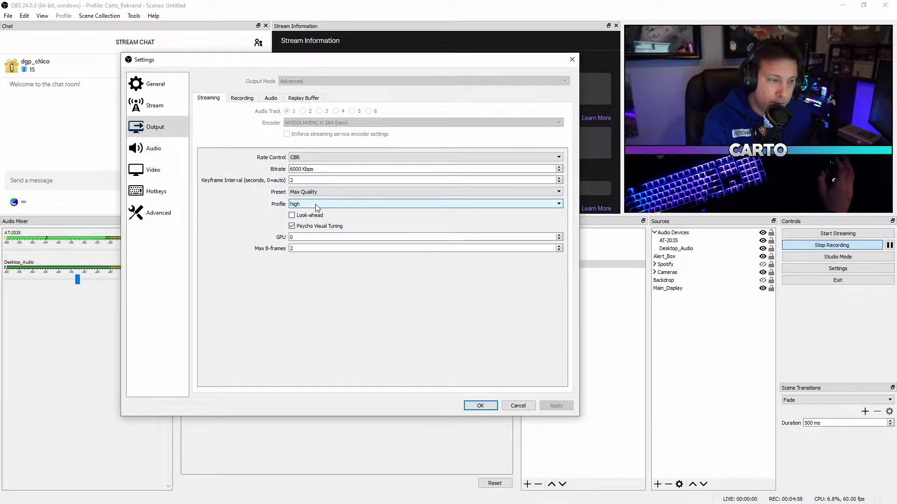
mouse_move(292, 219)
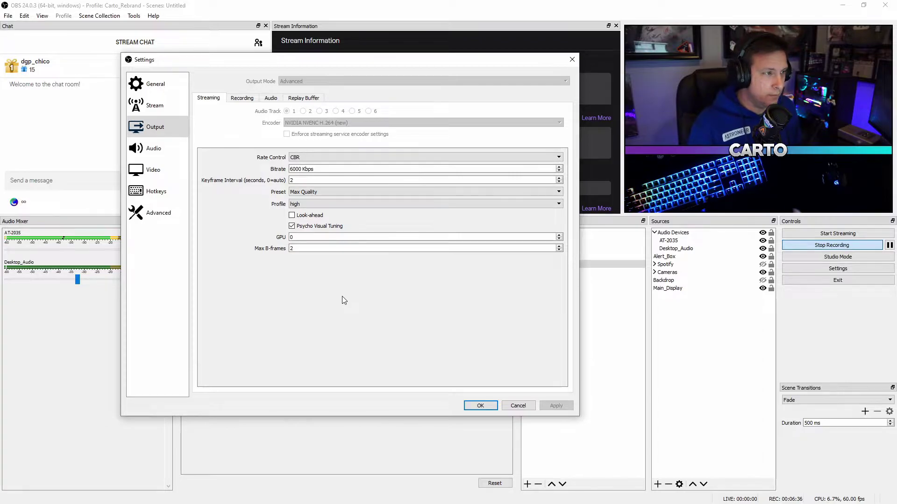
click(154, 147)
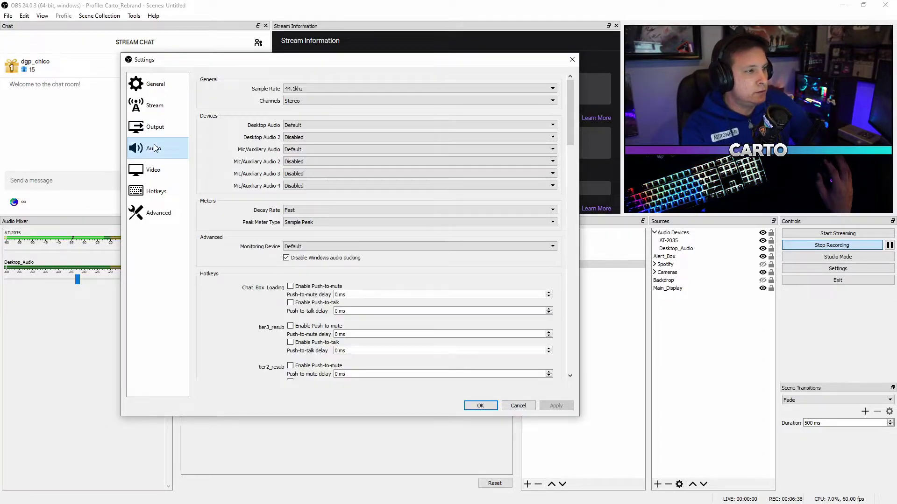
Step: Return to Output, then view the locked 1920x1080, 60 FPS Video settings
click(154, 127)
click(154, 170)
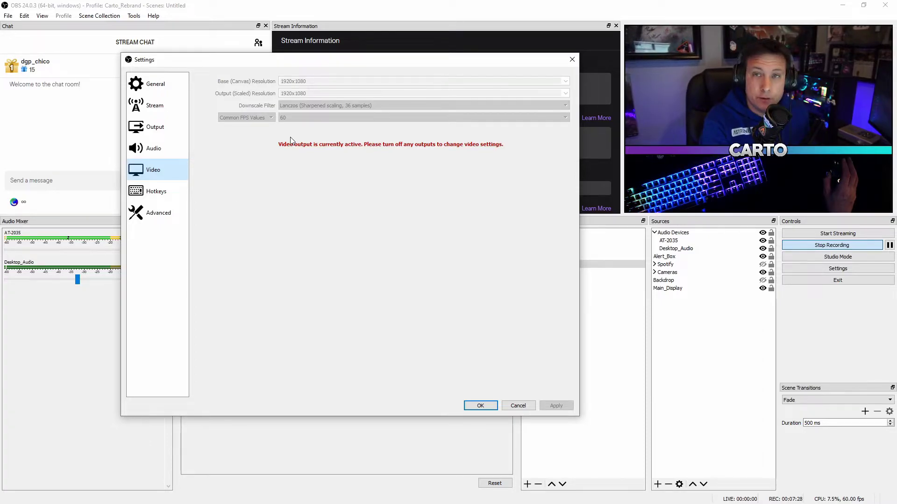
Step: Review the Twitch Stream service settings, then return to the General page
click(165, 106)
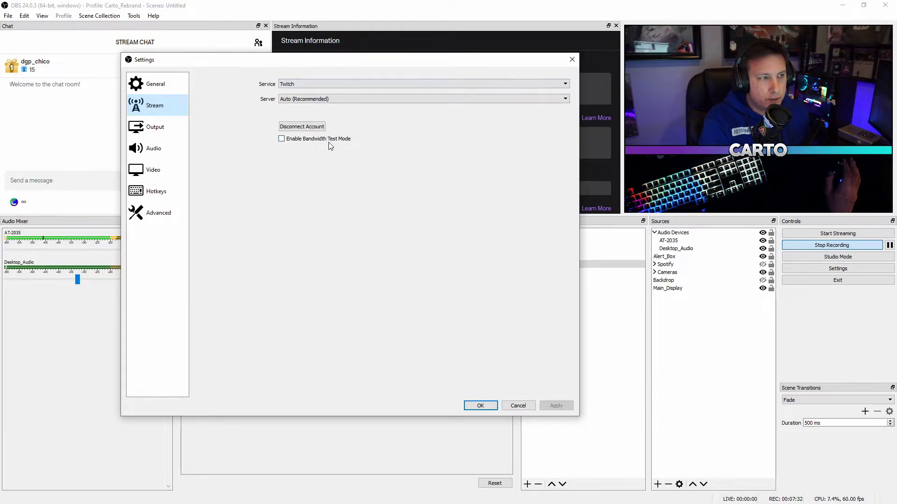
click(148, 91)
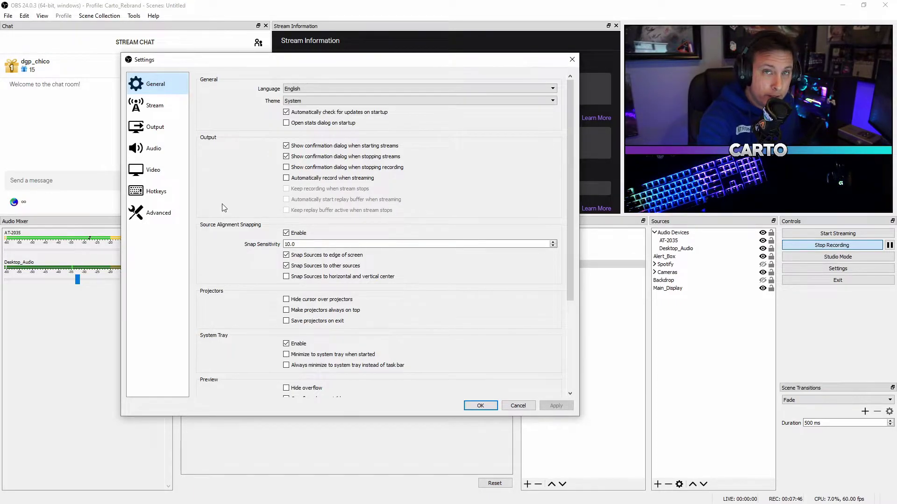
Step: Move the Settings window down and right and list the available interface themes
drag(334, 60, 300, 56)
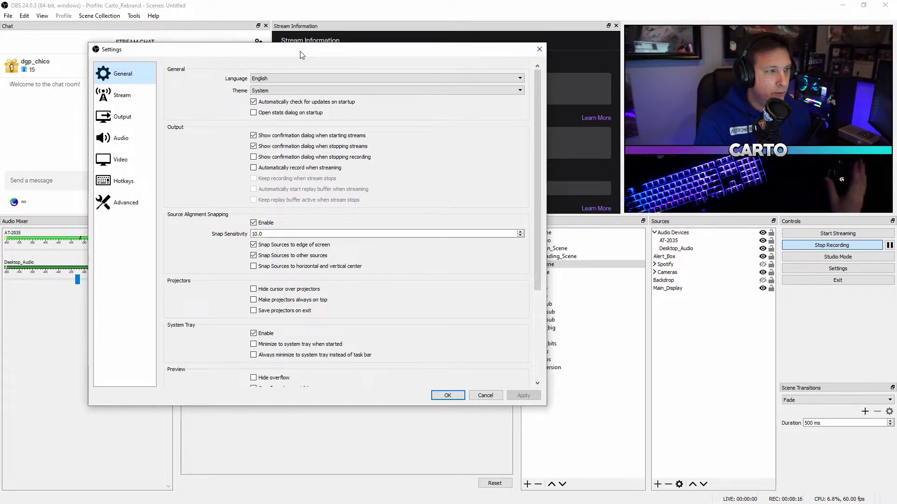
click(284, 92)
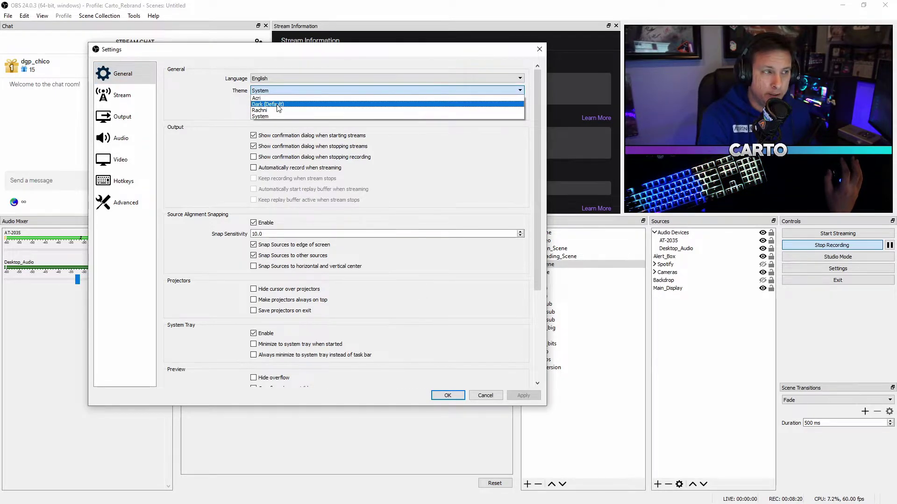
Step: Try the Dark (Default) theme, then revert to the System theme
click(279, 104)
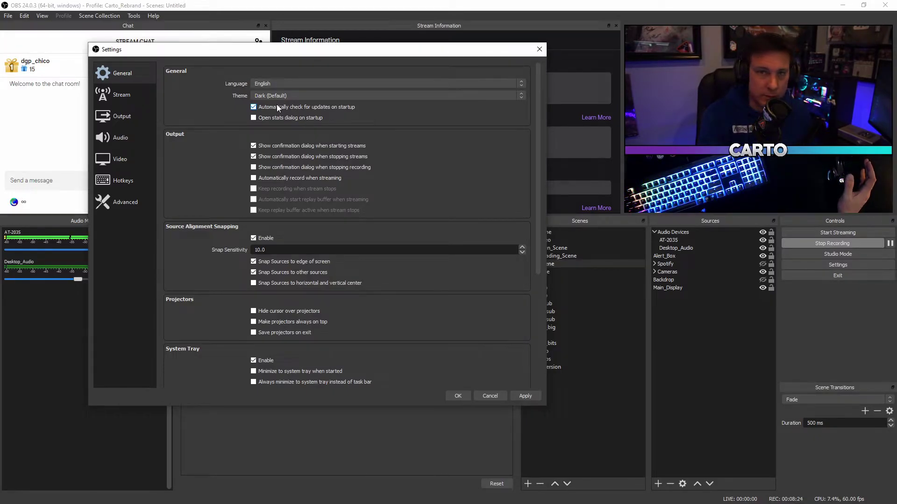
click(277, 96)
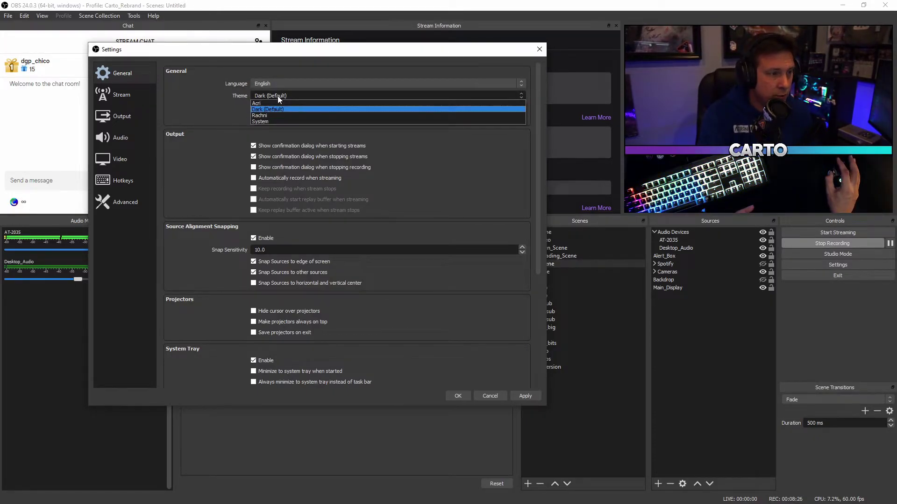
click(272, 122)
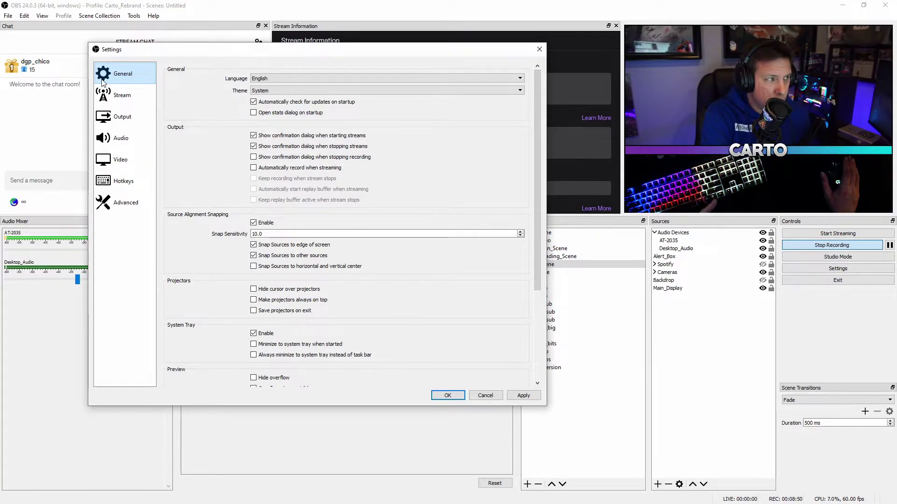
Step: Close Settings without saving and check that the AT-2035 mic uses Voicemod Virtual Audio Device
click(485, 396)
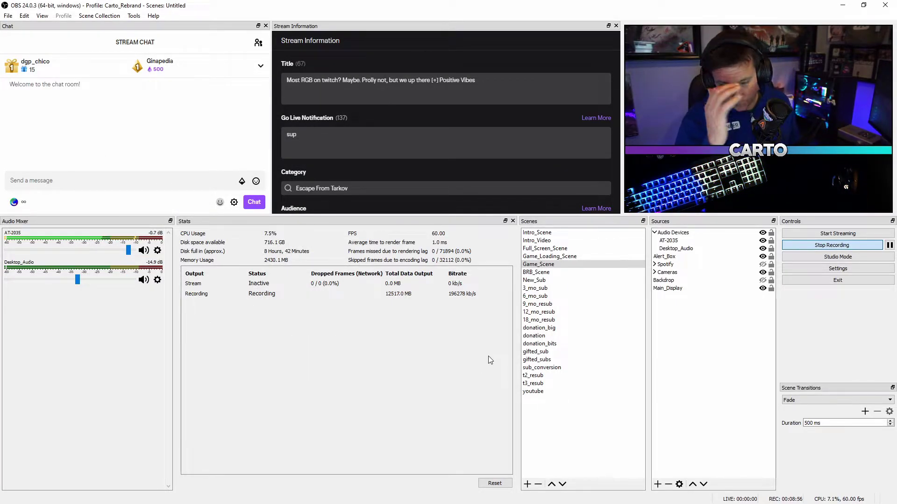
double_click(669, 241)
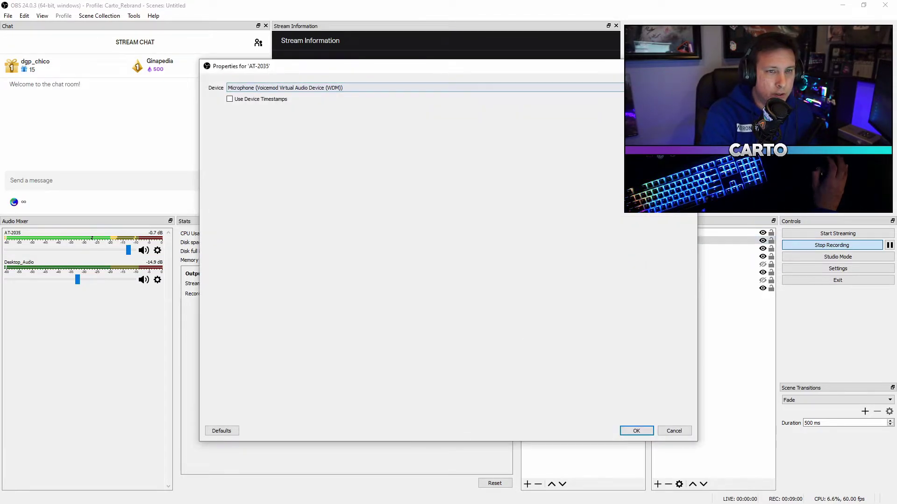
key(Escape)
Step: Open the AT-2035 mic's Filters list (Noise Gate, Compressor, EQ) and shift it left
right_click(669, 241)
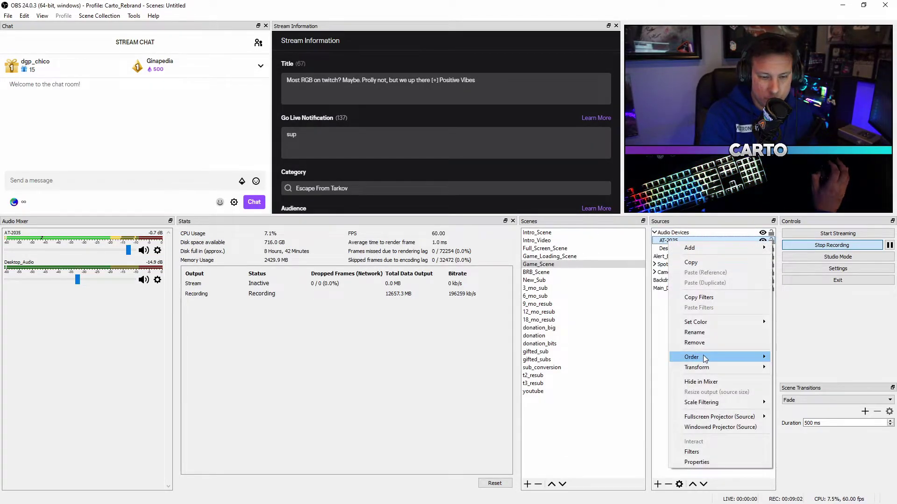
click(708, 452)
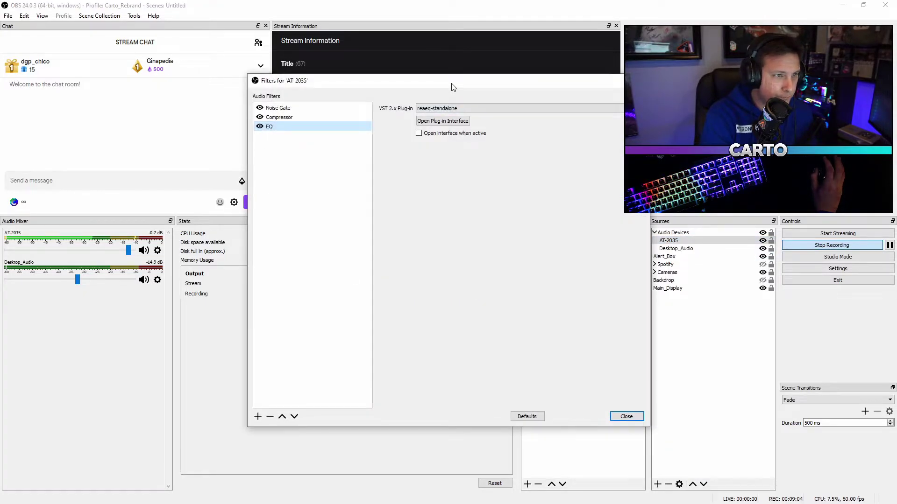
drag(450, 86, 353, 86)
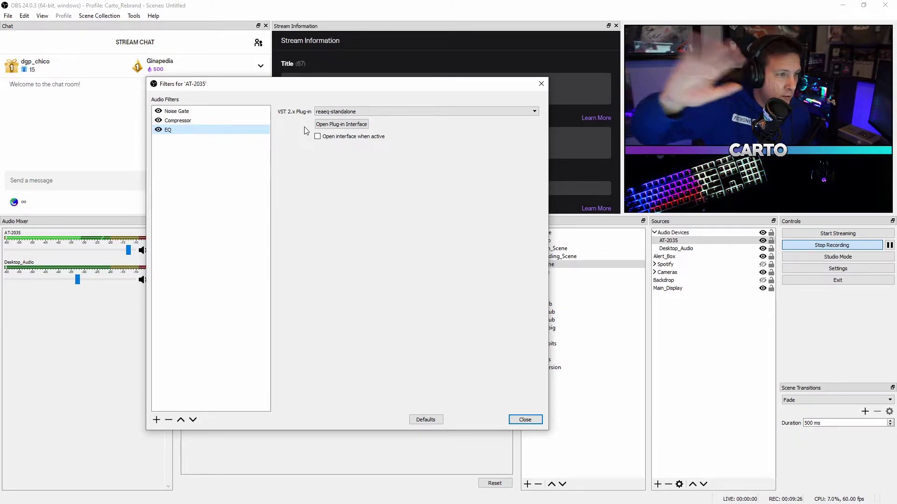
Step: Inspect the Noise Gate (close −37 dB, open −30 dB), toggle it off and on, then close Filters
click(181, 112)
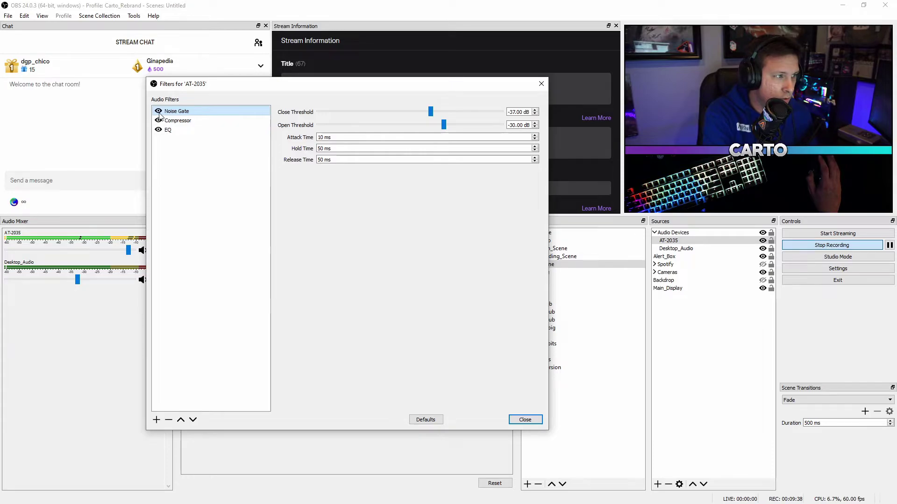
click(158, 111)
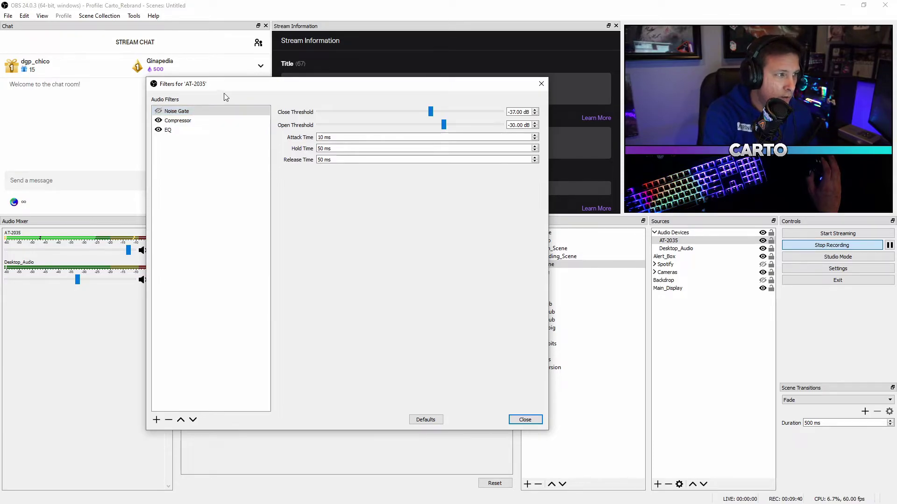
drag(279, 85, 335, 88)
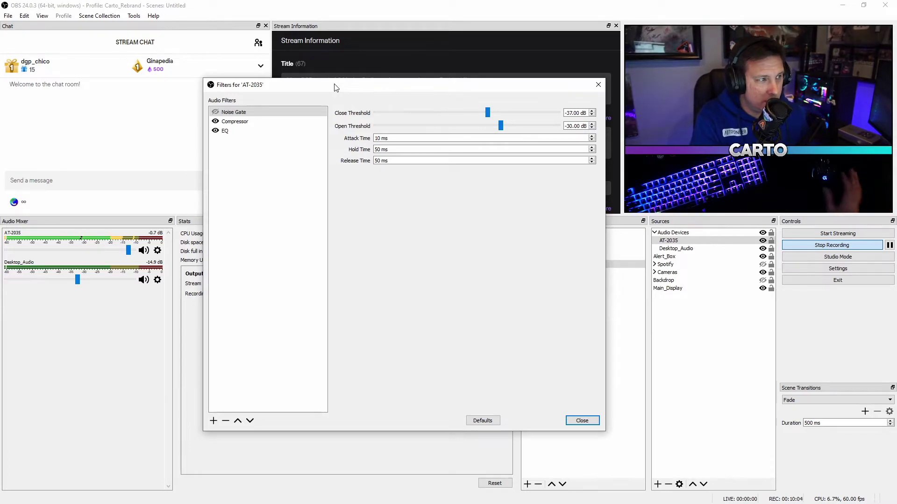
click(216, 112)
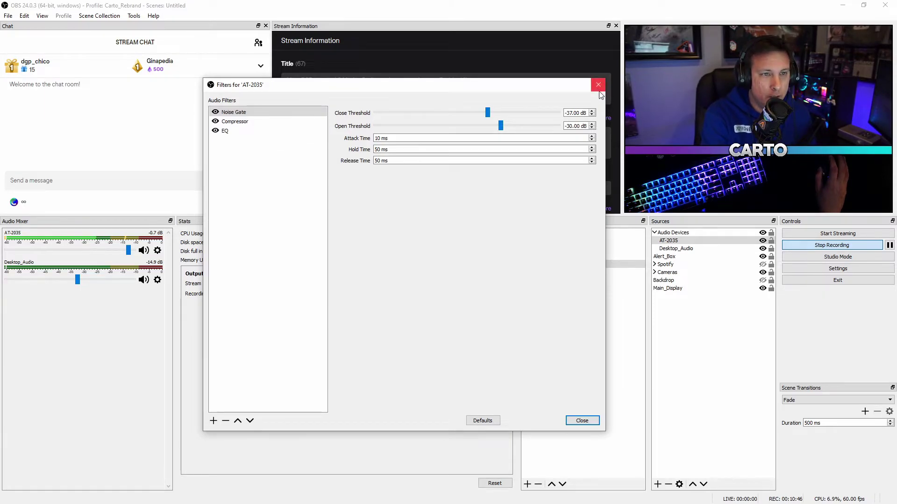
drag(560, 92, 551, 94)
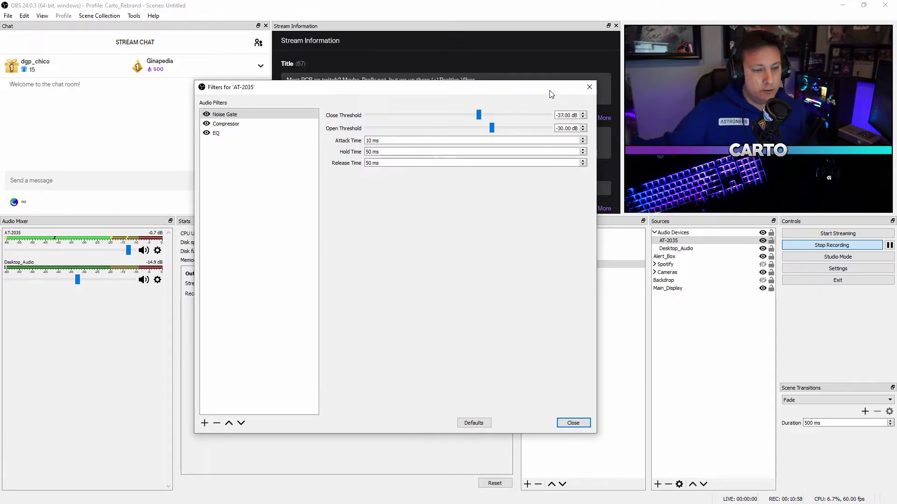
click(573, 422)
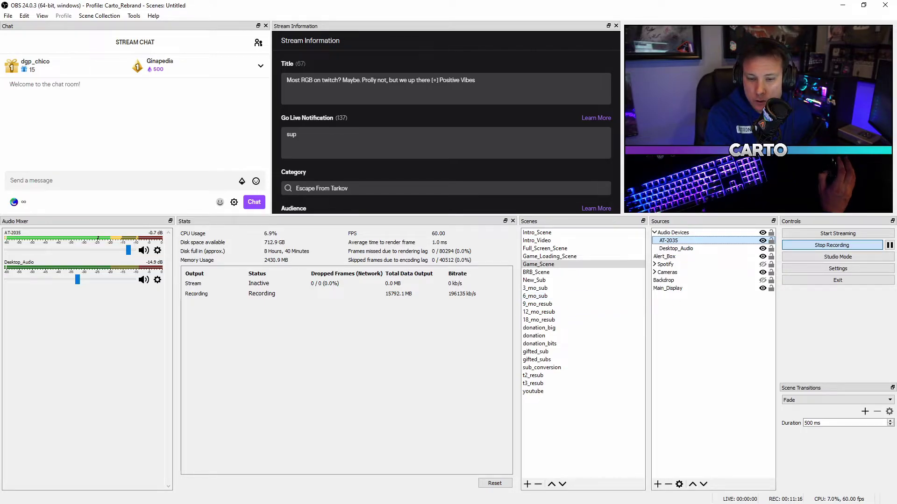
Step: Switch to MSI Afterburner and move its window up-left to show the RTX 2080 clocks
key(alt+Tab)
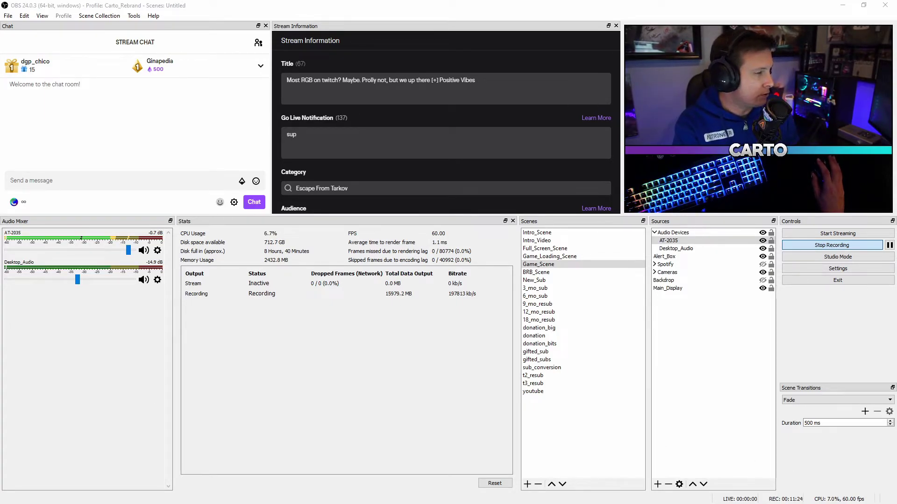
drag(403, 108, 341, 25)
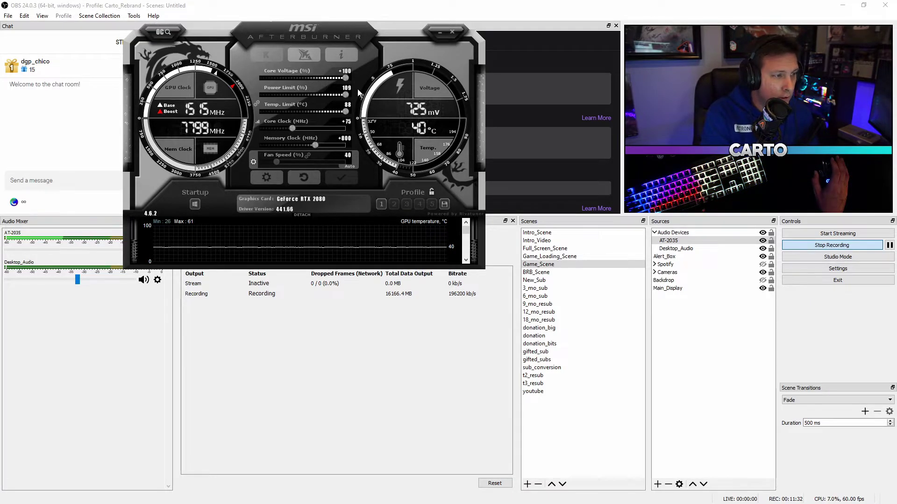
Step: Inspect the Memory usage graph's settings on Afterburner's Monitoring tab, then close Settings
click(273, 178)
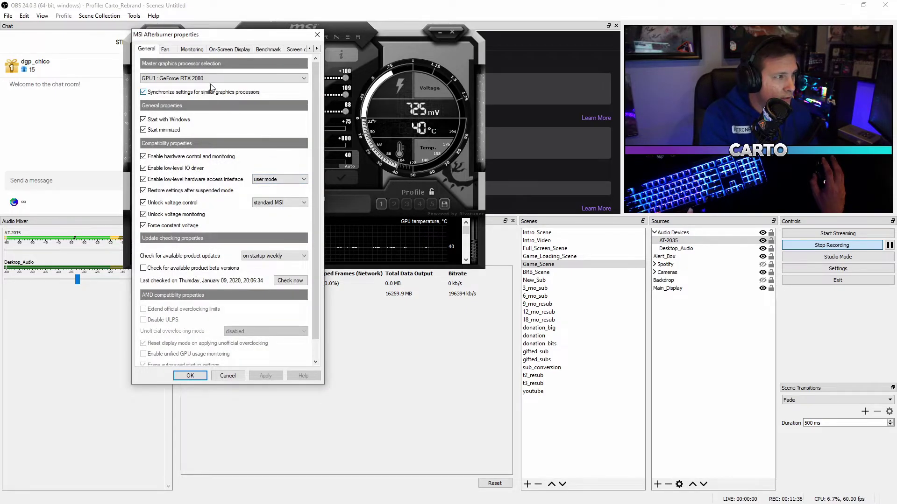
click(186, 51)
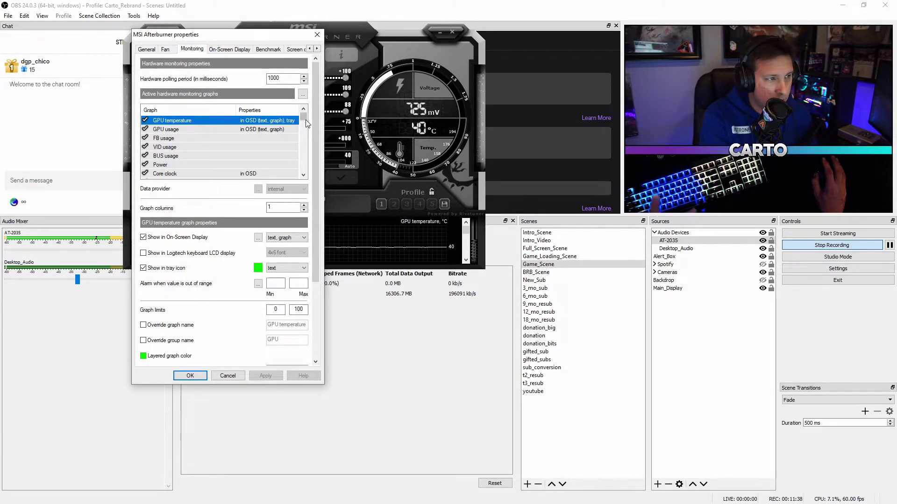
drag(306, 122, 307, 125)
click(203, 139)
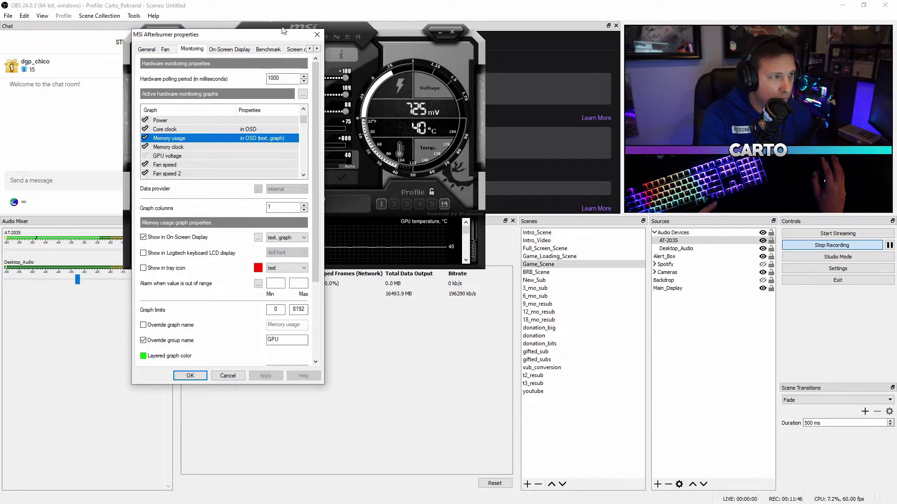
click(317, 35)
Step: Step the monitoring graph to Memory usage, then minimize Afterburner back to OBS
click(433, 264)
click(434, 264)
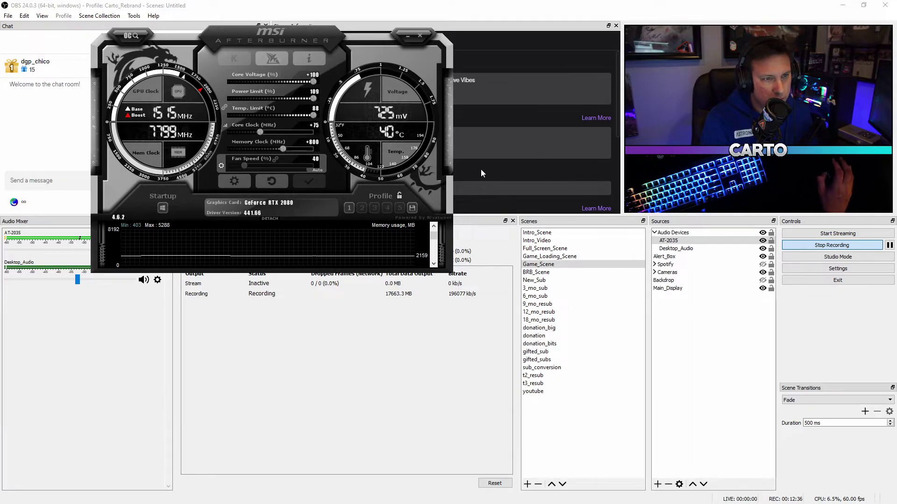
click(407, 36)
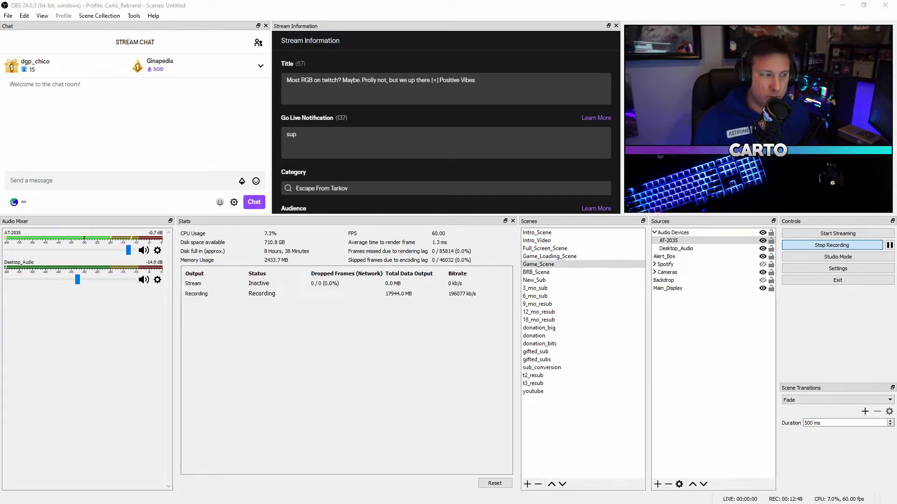
Step: Switch from OBS to the full-screen Escape From Tarkov main menu
key(alt+Tab)
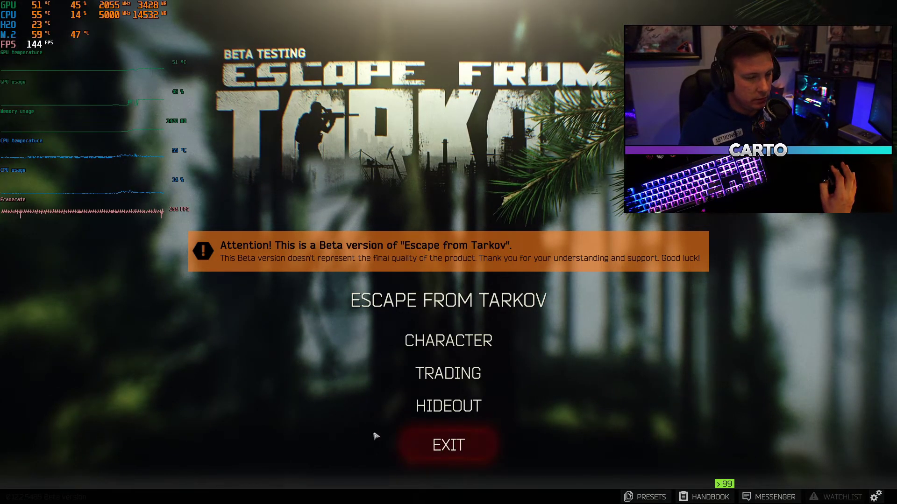
Step: Leave the Tarkov menu's hardware-stats overlay and return to OBS Studio
key(alt+Tab)
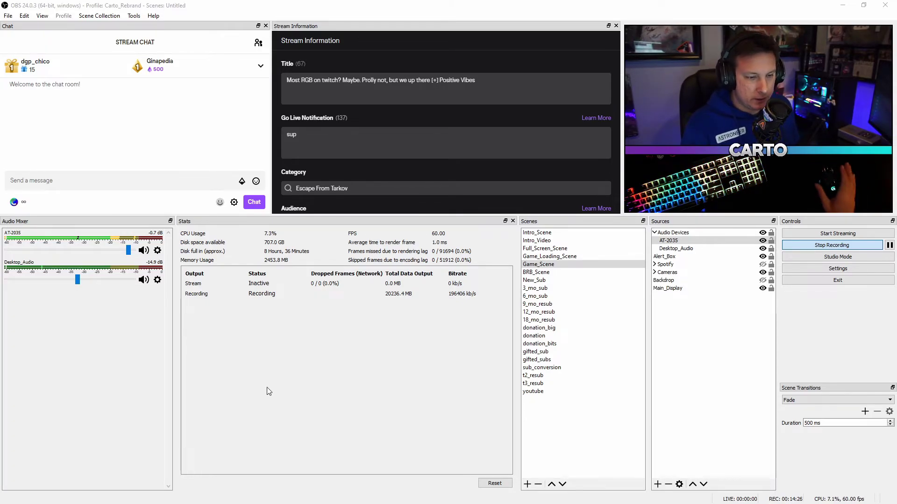
Step: Select the youtube scene to show the full-screen branded webcam shot
click(537, 393)
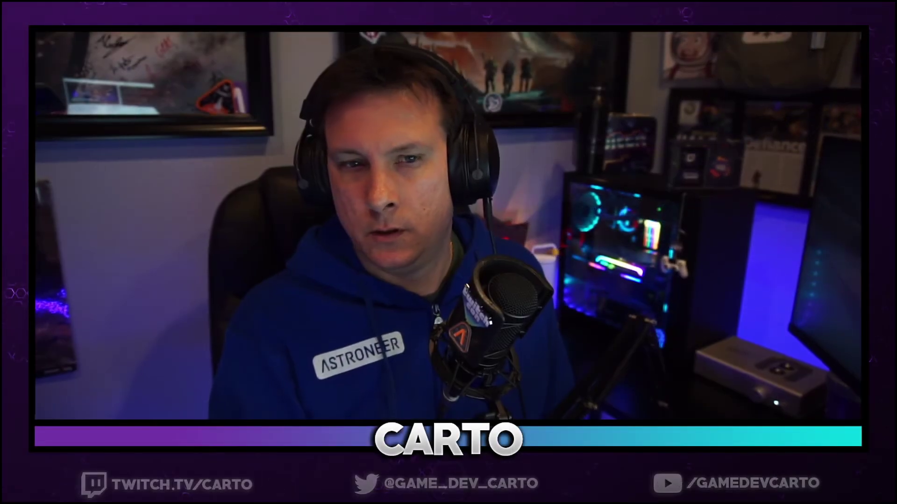